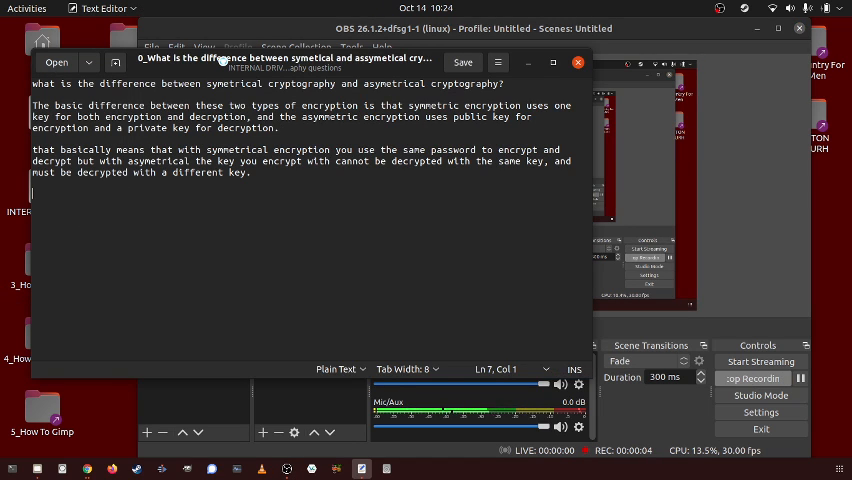
Step: Minimize the OBS recorder so the cryptography notes show on the desktop
{"action": "left_click", "coordinate": [500, 22]}
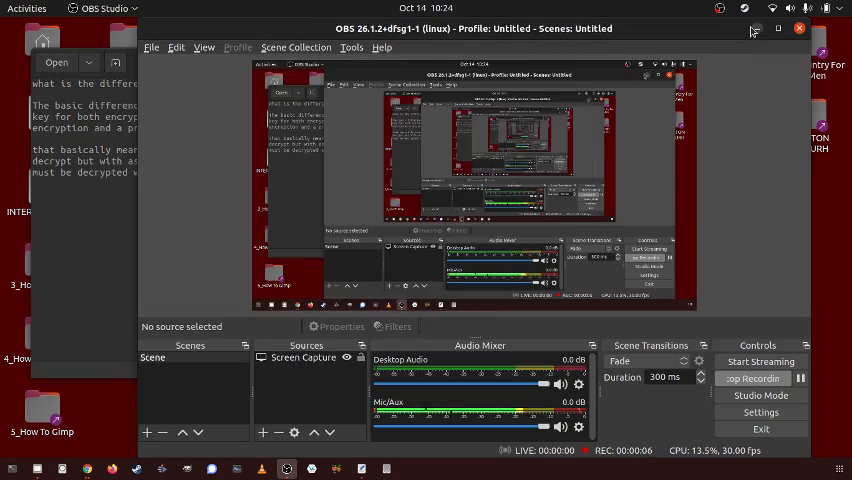
{"action": "left_click", "coordinate": [757, 28]}
Step: Centre the notes window and highlight the question, then the basic-difference passage
{"action": "left_click_drag", "start_coordinate": [388, 54], "coordinate": [479, 62]}
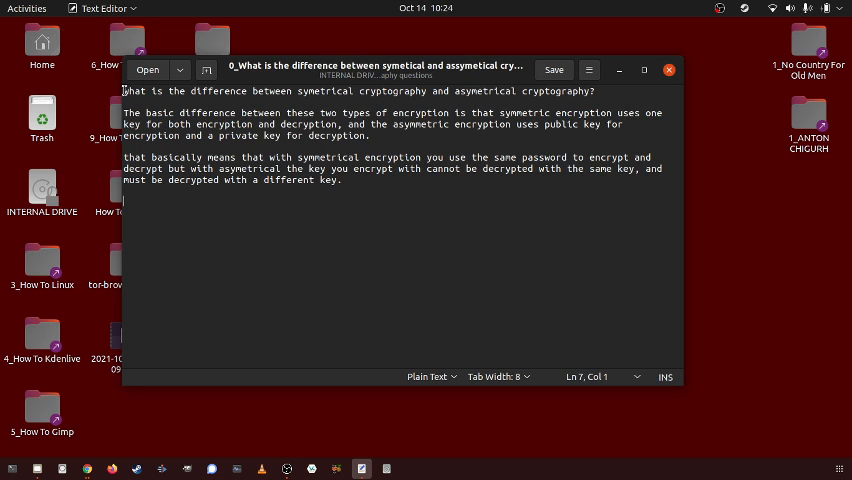
{"action": "mouse_move", "coordinate": [124, 91]}
{"action": "left_mouse_down"}
{"action": "mouse_move", "coordinate": [600, 90]}
{"action": "mouse_move", "coordinate": [595, 100]}
{"action": "mouse_move", "coordinate": [187, 113]}
{"action": "mouse_move", "coordinate": [618, 114]}
{"action": "mouse_move", "coordinate": [281, 123]}
{"action": "mouse_move", "coordinate": [619, 125]}
{"action": "mouse_move", "coordinate": [253, 125]}
{"action": "mouse_move", "coordinate": [359, 135]}
{"action": "left_mouse_up"}
{"action": "left_click", "coordinate": [381, 118]}
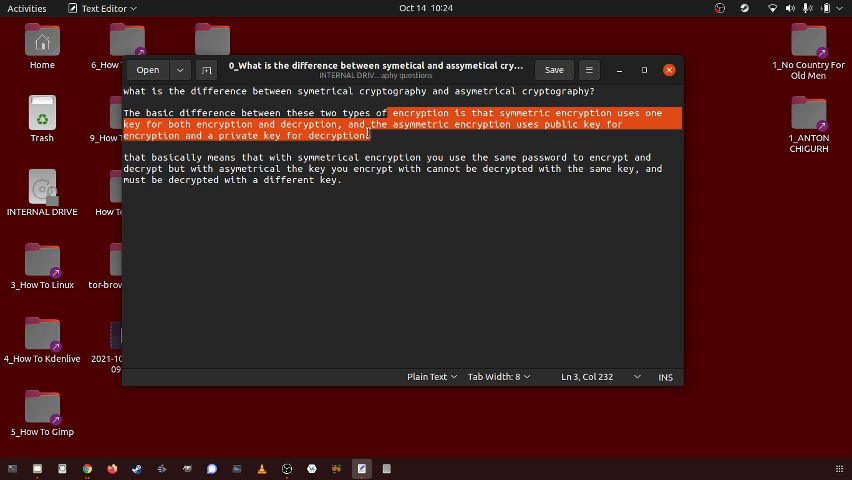
{"action": "left_click", "coordinate": [126, 149]}
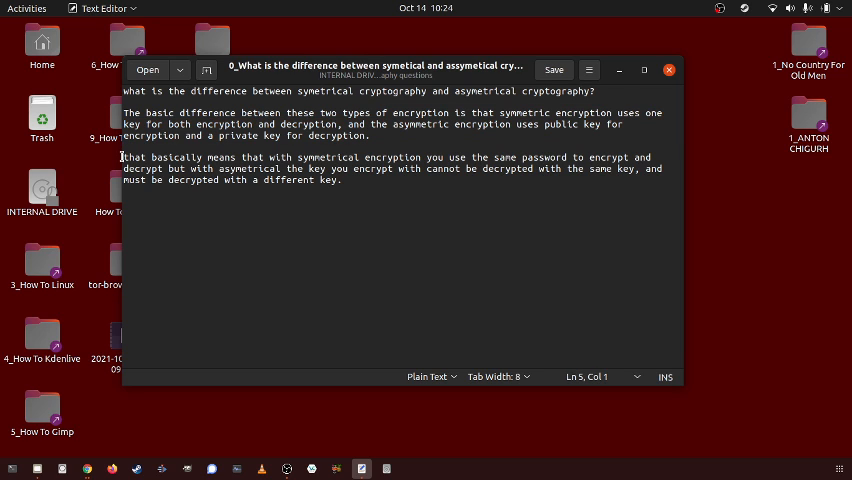
{"action": "mouse_move", "coordinate": [121, 157]}
{"action": "left_mouse_down"}
{"action": "mouse_move", "coordinate": [333, 156]}
{"action": "mouse_move", "coordinate": [314, 153]}
{"action": "mouse_move", "coordinate": [412, 169]}
{"action": "mouse_move", "coordinate": [633, 157]}
{"action": "mouse_move", "coordinate": [150, 157]}
{"action": "mouse_move", "coordinate": [338, 181]}
{"action": "mouse_move", "coordinate": [330, 169]}
{"action": "mouse_move", "coordinate": [636, 171]}
{"action": "mouse_move", "coordinate": [357, 178]}
{"action": "left_mouse_up"}
{"action": "left_click", "coordinate": [354, 179]}
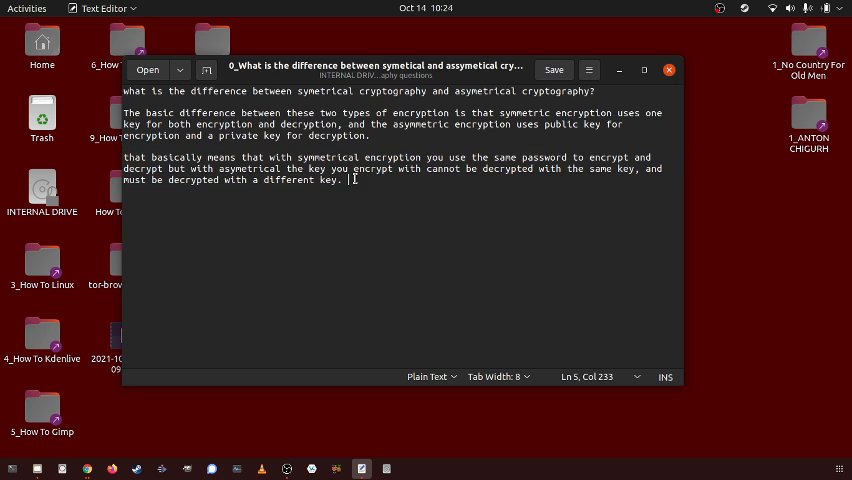